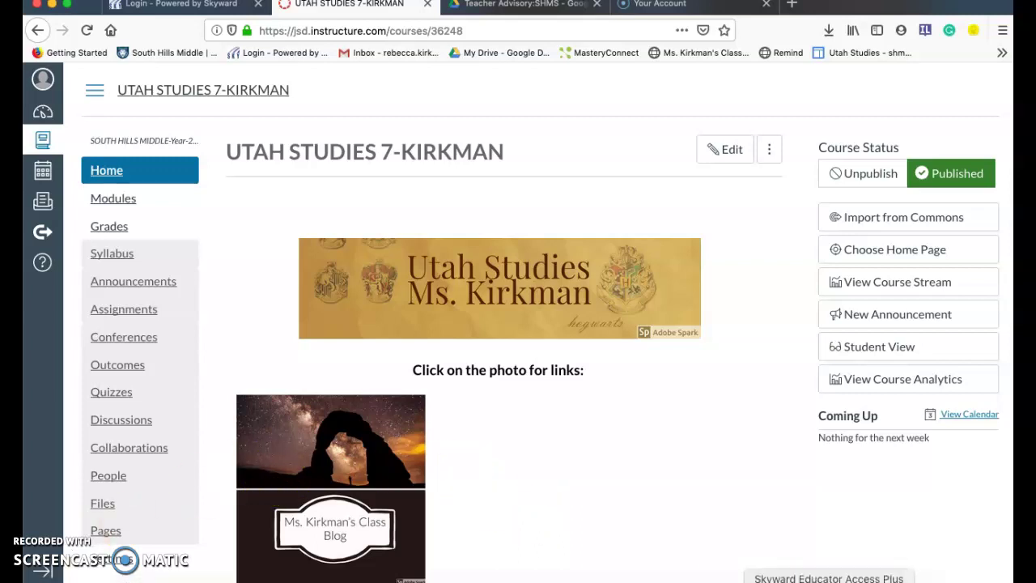
# Step: Review the Category on Skyward's Assignment Maintenance form, then return to the Assignments list without saving
pyautogui.moveTo(828, 578); pyautogui.dragTo(510, 6)
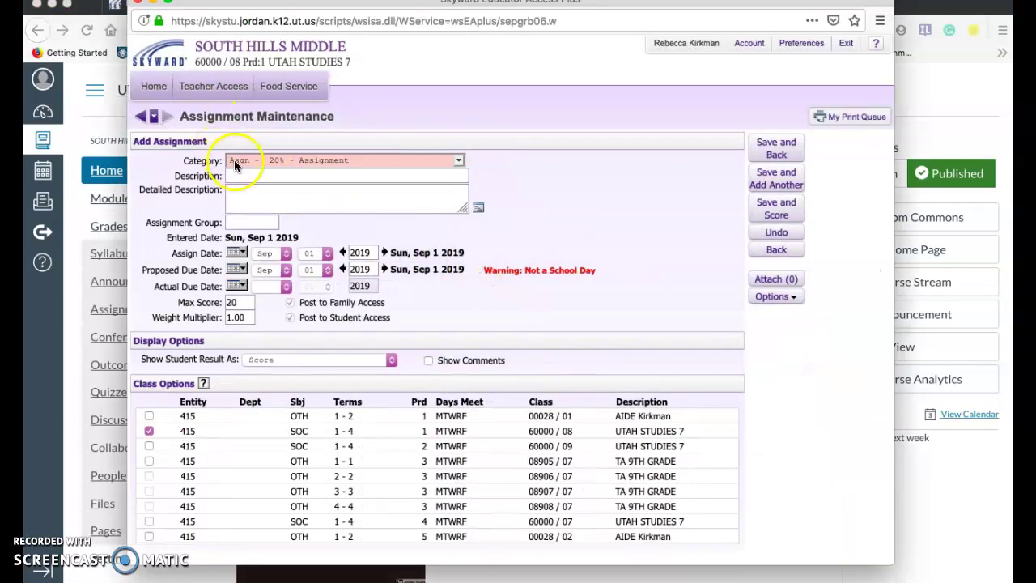
pyautogui.click(333, 160)
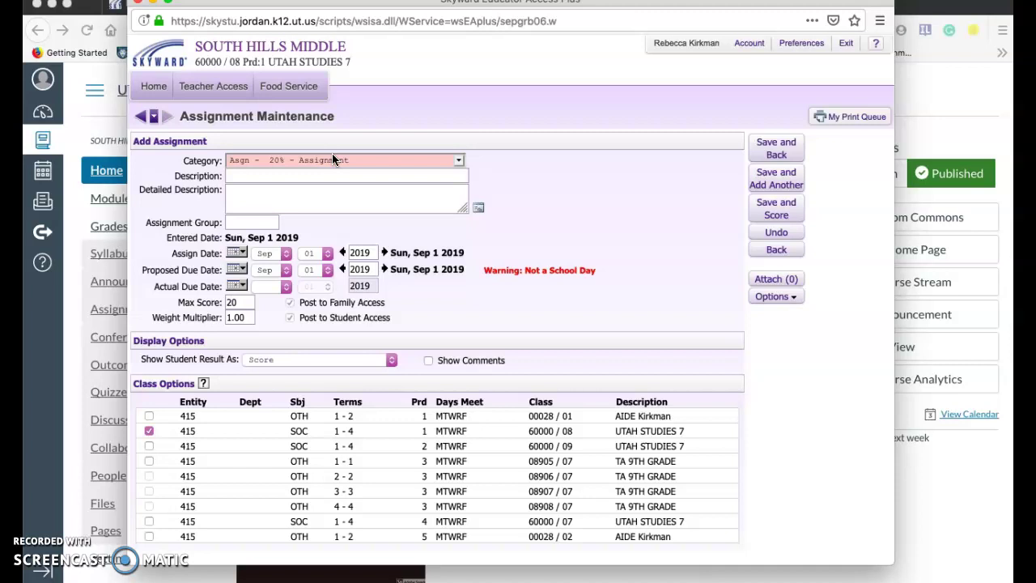
pyautogui.click(507, 234)
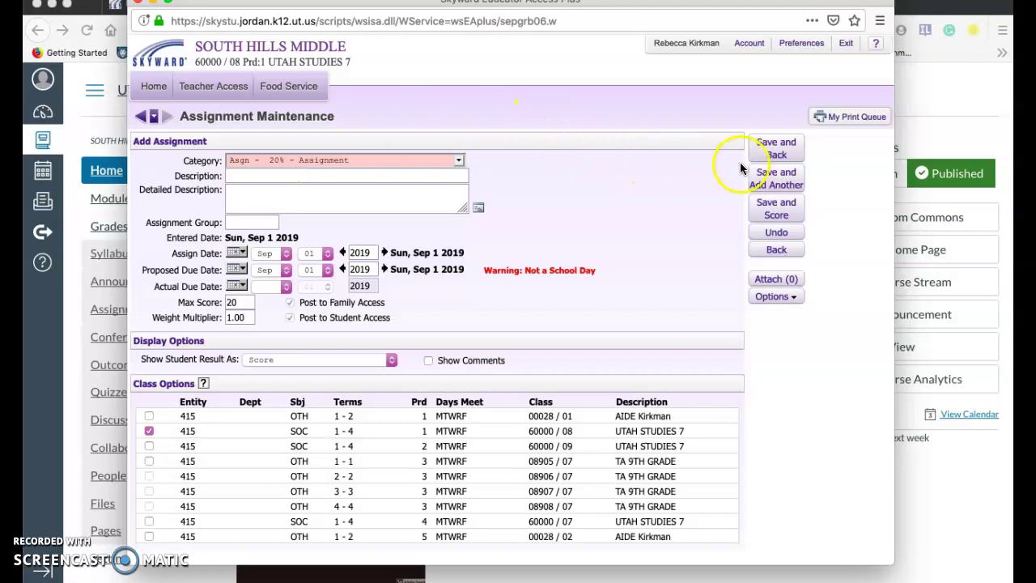
pyautogui.click(776, 250)
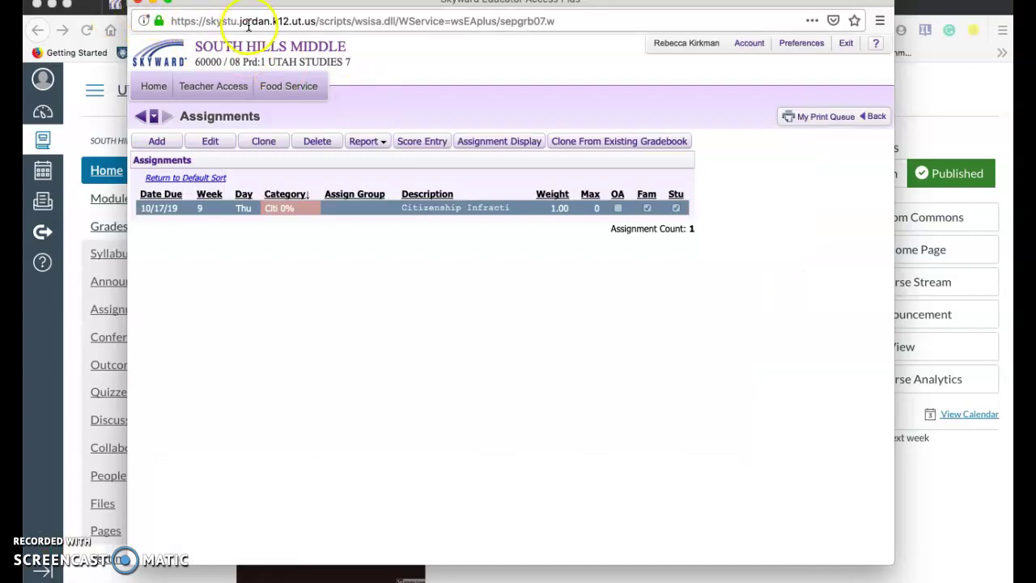
pyautogui.moveTo(429, 83); pyautogui.dragTo(430, 106)
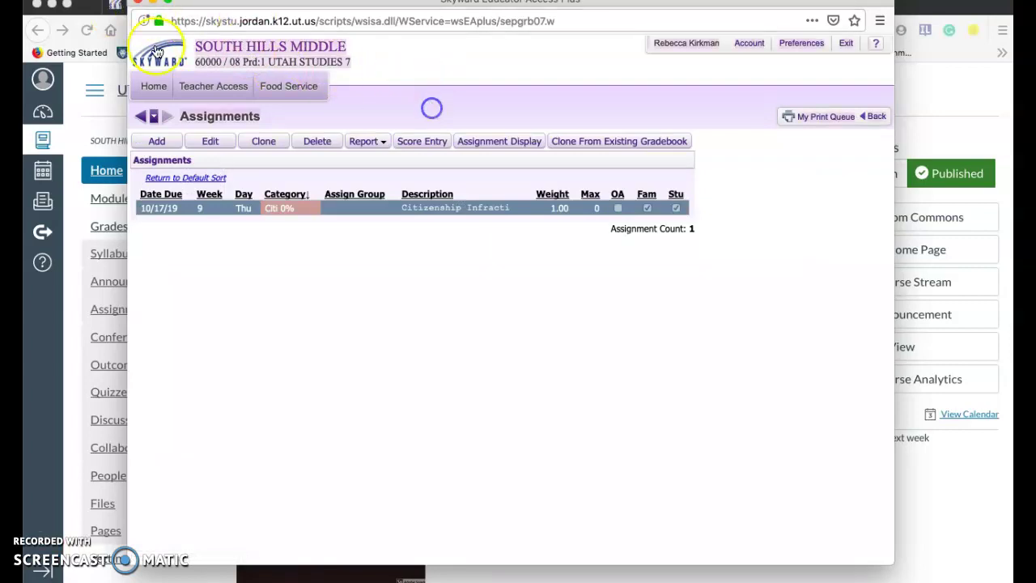
# Step: Close Skyward and open Thinking Like a Historian Assignment from the Unit 1: Historian Skills module
pyautogui.click(139, 4)
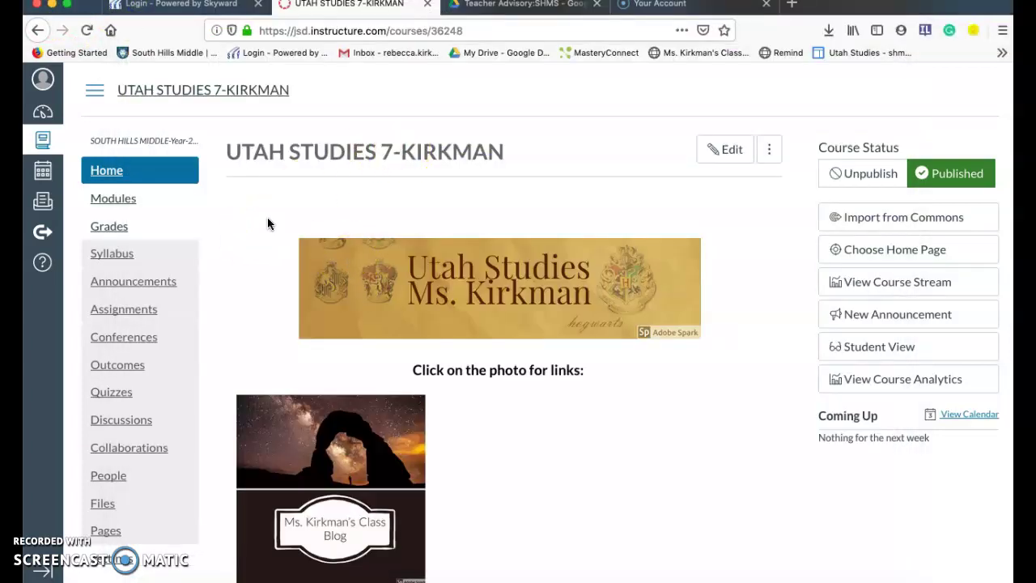
pyautogui.click(105, 194)
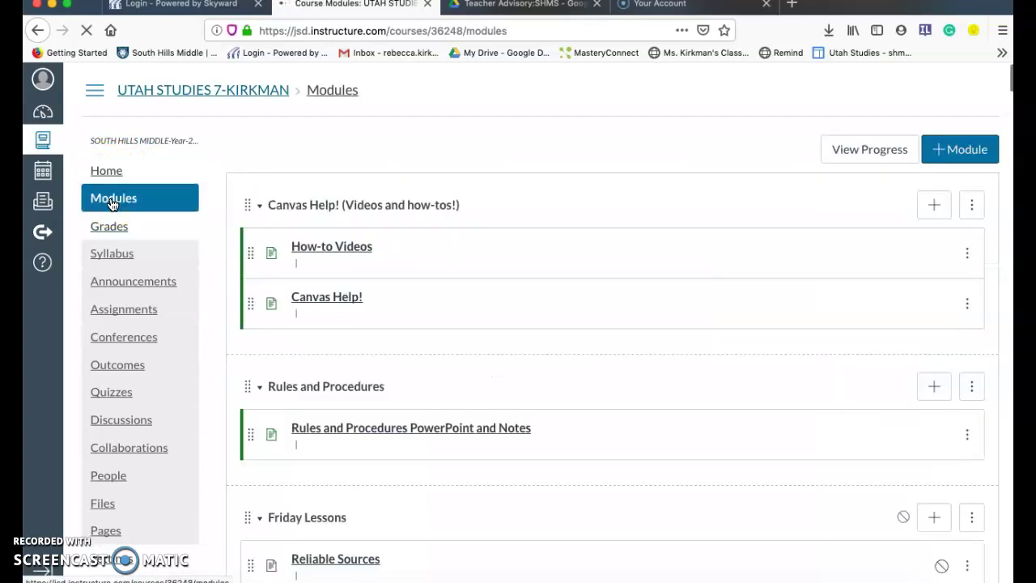
pyautogui.click(234, 242)
pyautogui.click(318, 361)
pyautogui.scroll(-2, 318, 363)
pyautogui.scroll(-6, 318, 363)
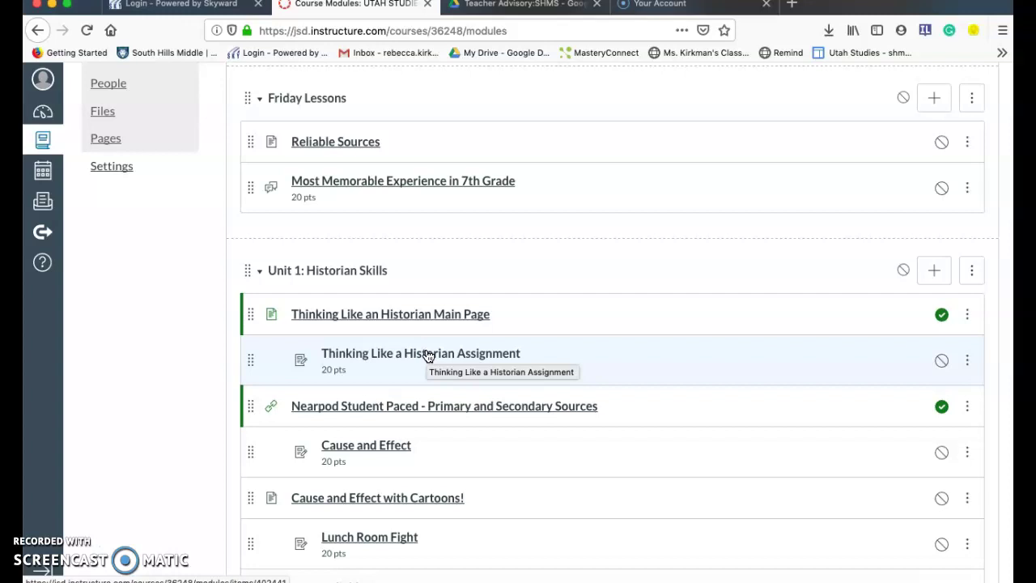
pyautogui.click(428, 357)
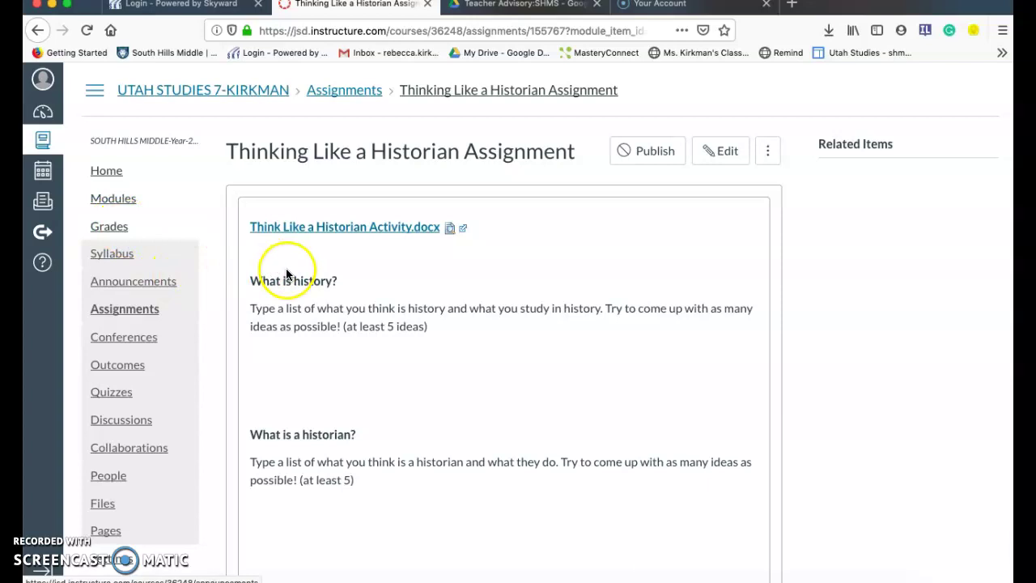
pyautogui.scroll(-1, 529, 264)
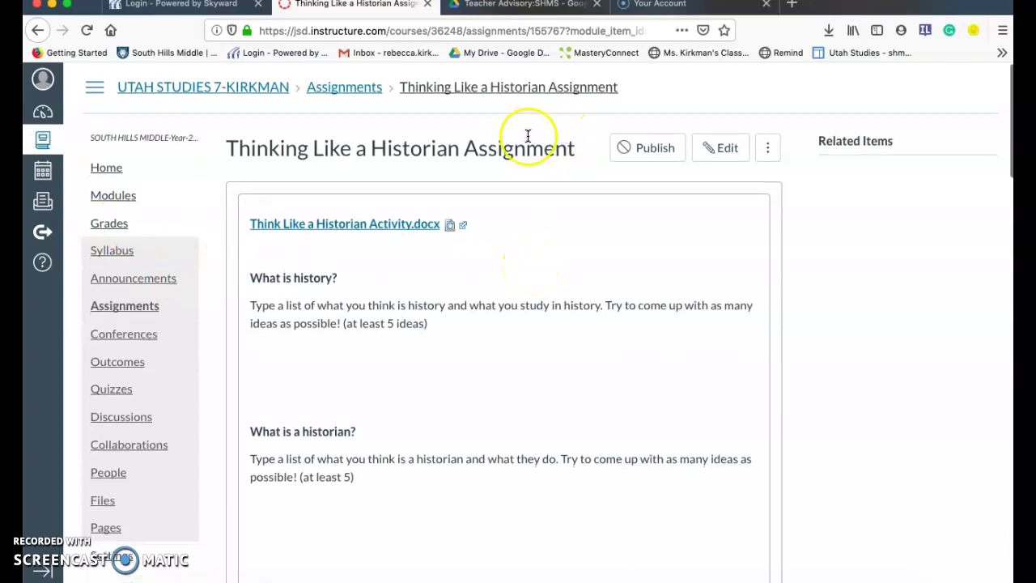
# Step: Edit the Thinking Like a Historian Assignment and open its Assignment Group dropdown
pyautogui.click(725, 150)
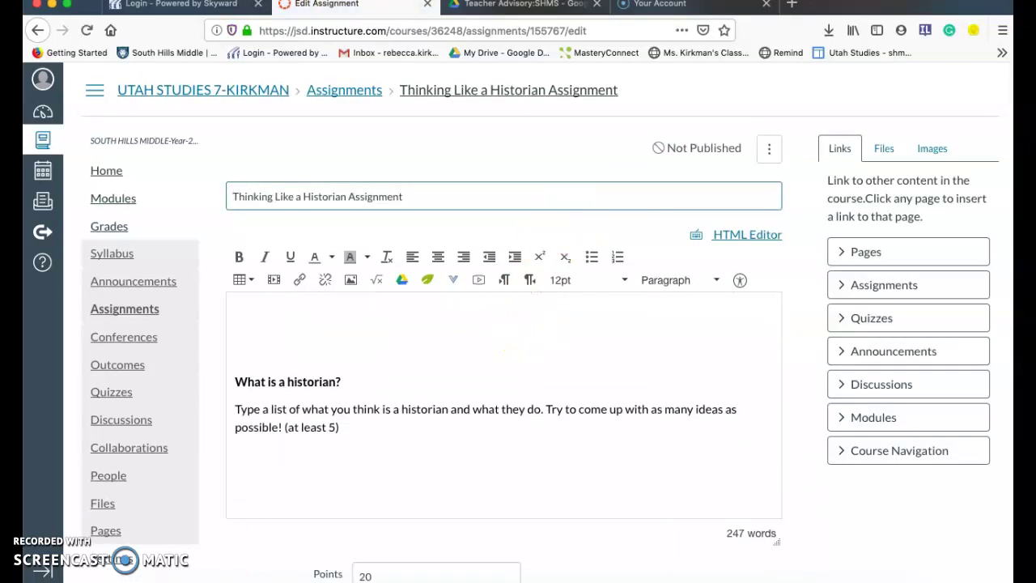
pyautogui.scroll(-5, 797, 542)
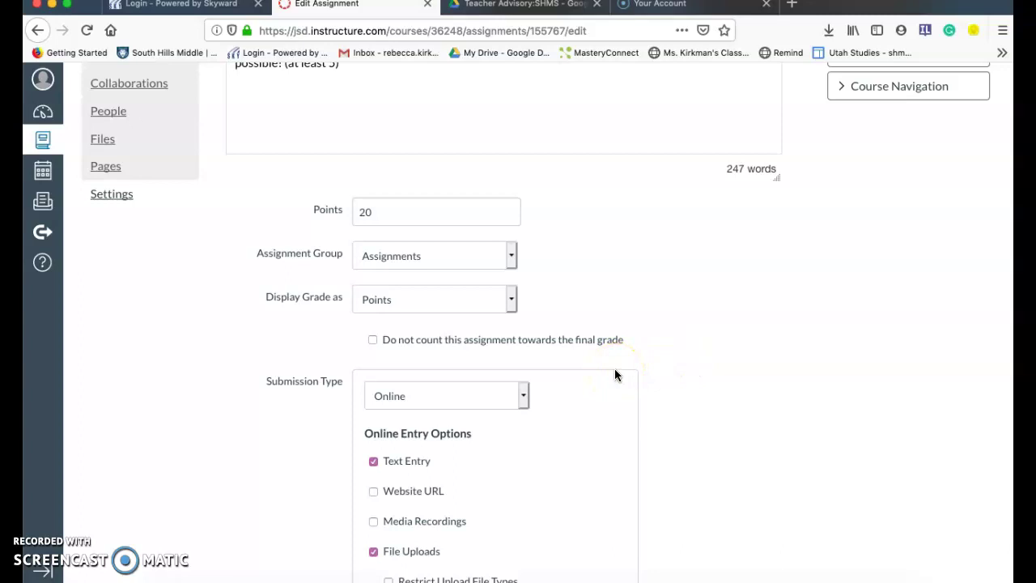
pyautogui.click(483, 257)
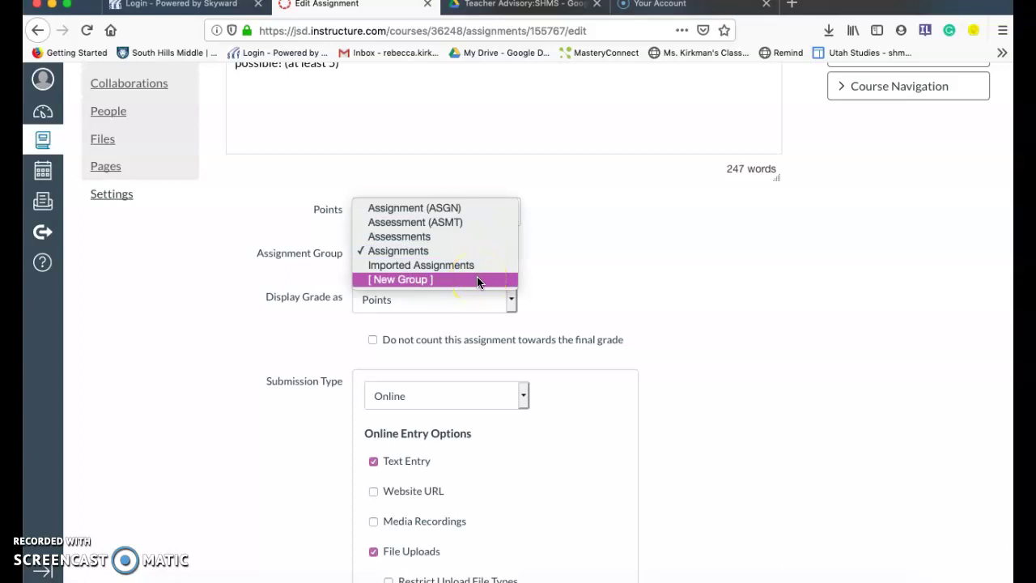
# Step: Create a new assignment group named 'Asgn' and place this assignment in it
pyautogui.click(477, 278)
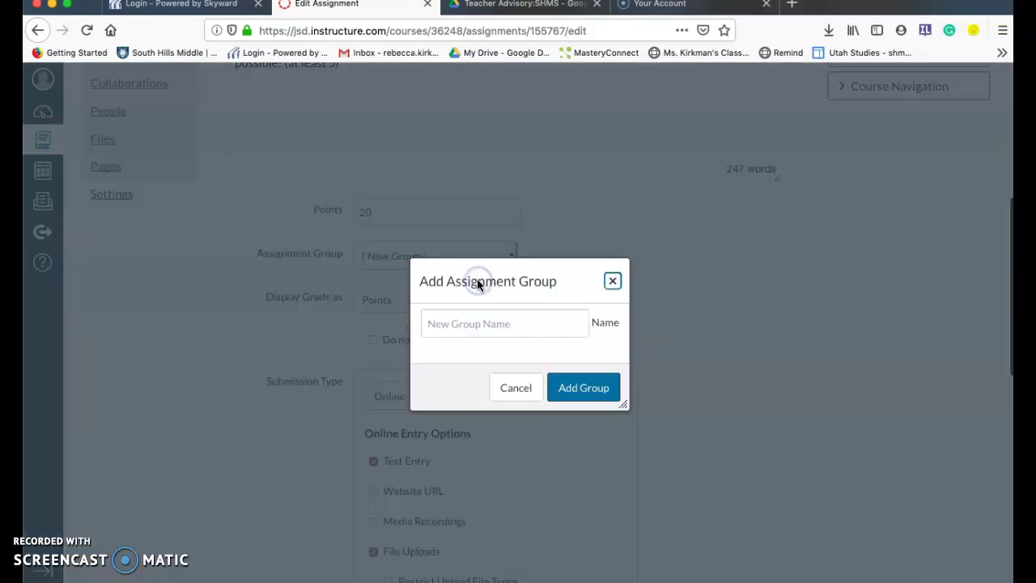
pyautogui.click(467, 322)
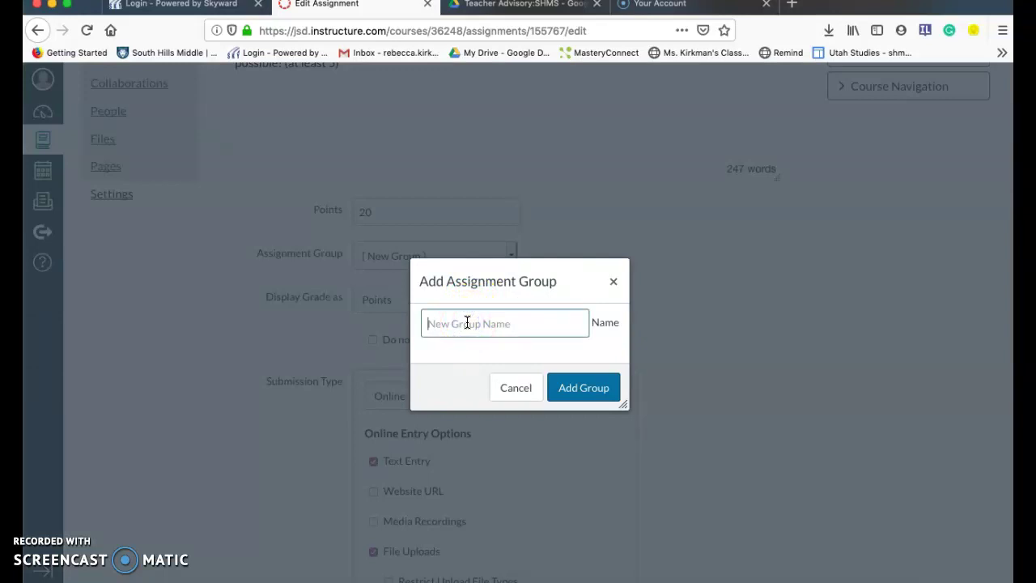
pyautogui.write('As')
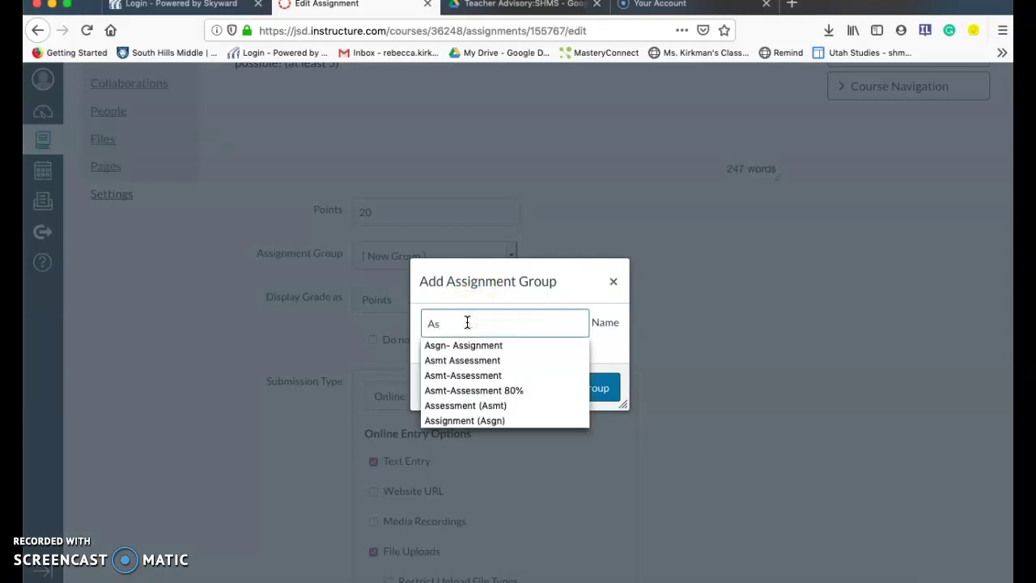
pyautogui.write('gn')
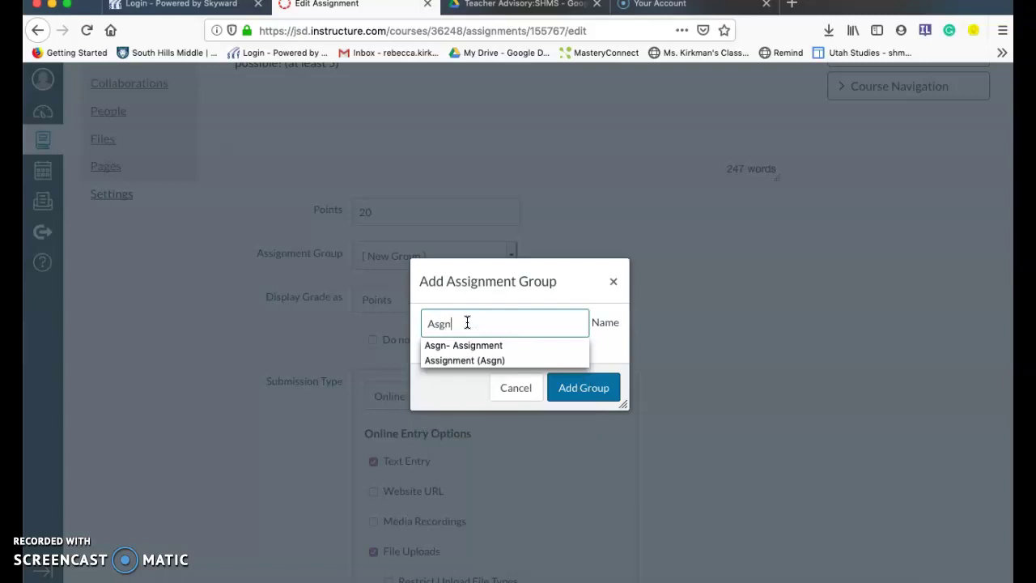
pyautogui.click(477, 320)
pyautogui.click(472, 321)
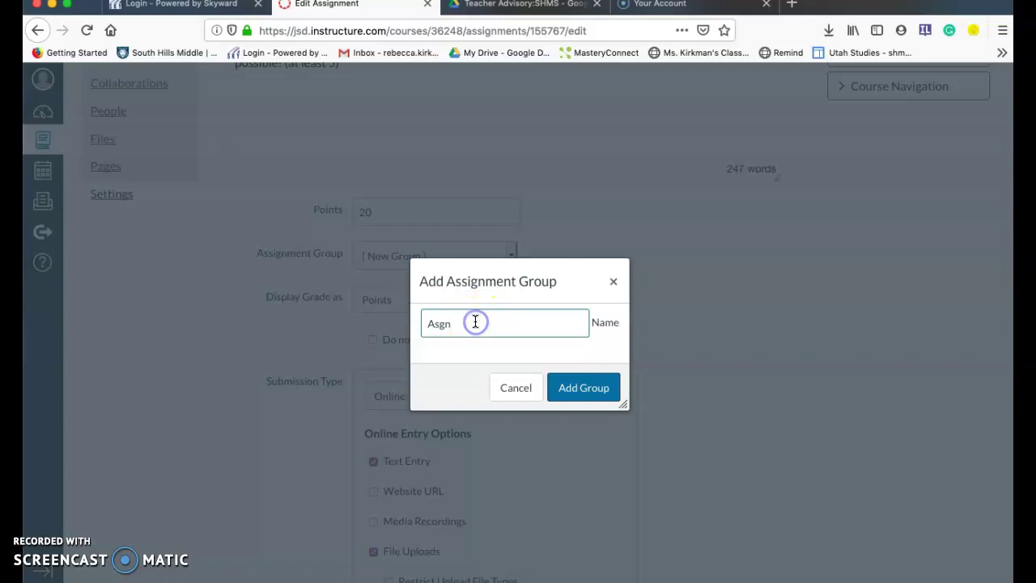
pyautogui.click(572, 398)
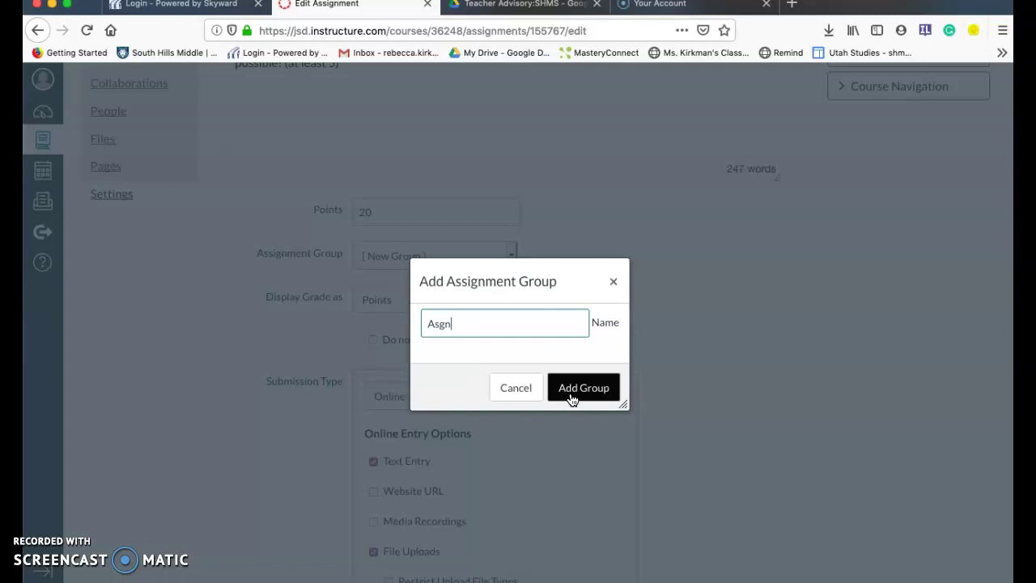
pyautogui.click(583, 388)
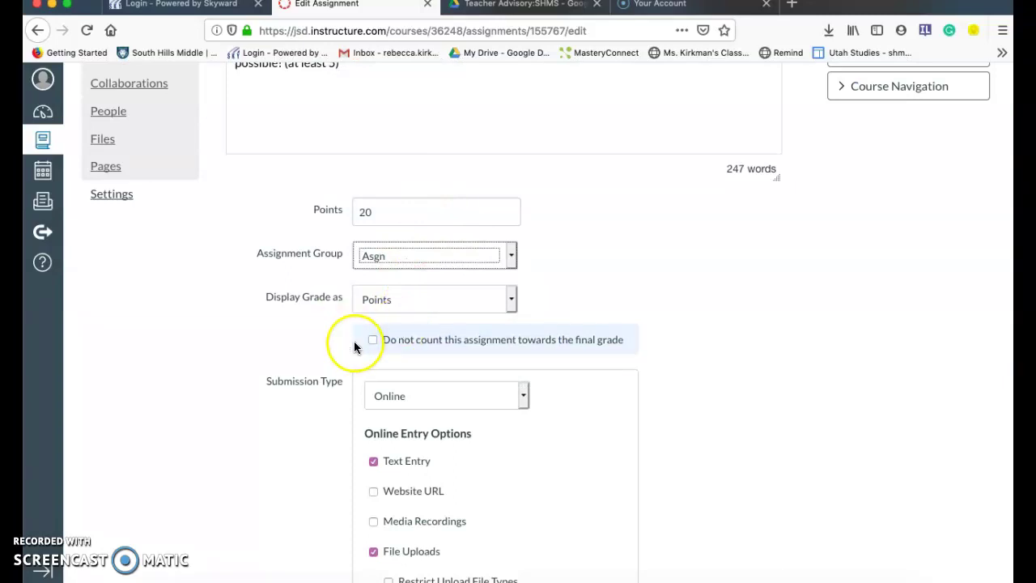
# Step: Confirm Sync to SIS is ticked and save the assignment edits
pyautogui.scroll(-2, 353, 341)
pyautogui.scroll(-5, 354, 346)
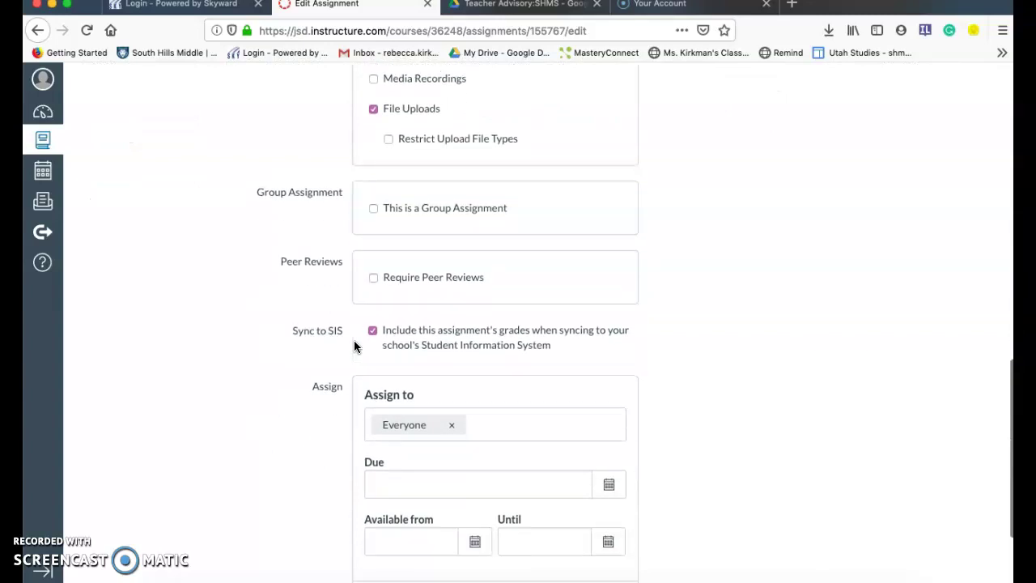
pyautogui.scroll(3, 353, 346)
pyautogui.scroll(-1, 354, 346)
pyautogui.scroll(-1, 353, 347)
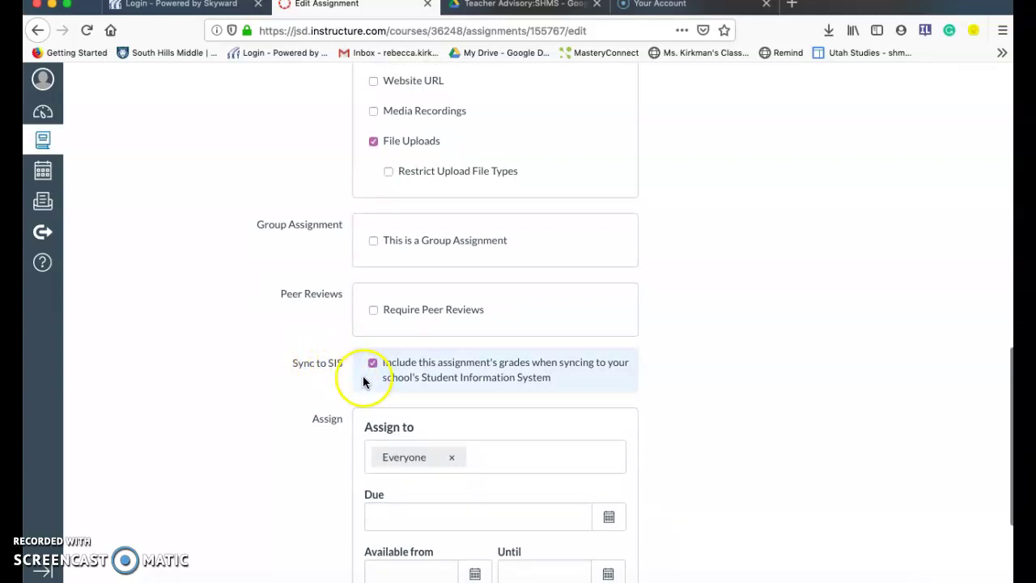
pyautogui.scroll(-2, 671, 388)
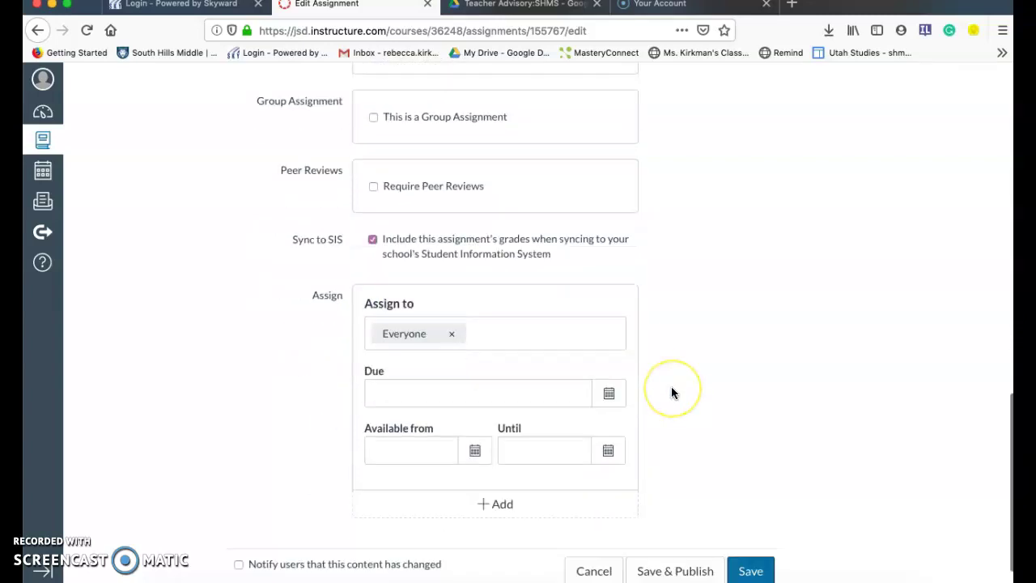
pyautogui.click(742, 525)
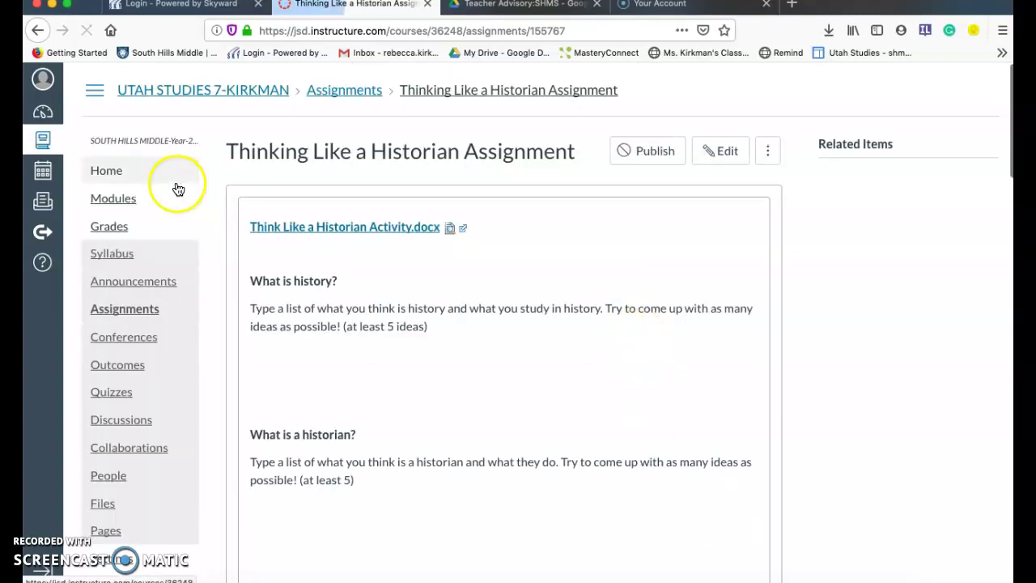
# Step: From the reloaded course gradebook, launch Actions > Sync to Post Grades
pyautogui.click(123, 236)
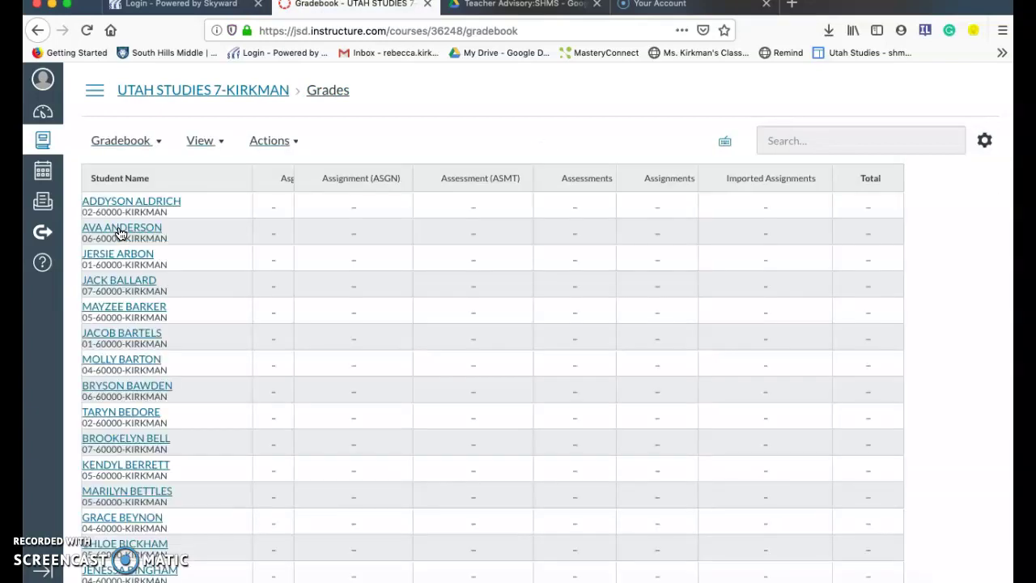
pyautogui.click(245, 270)
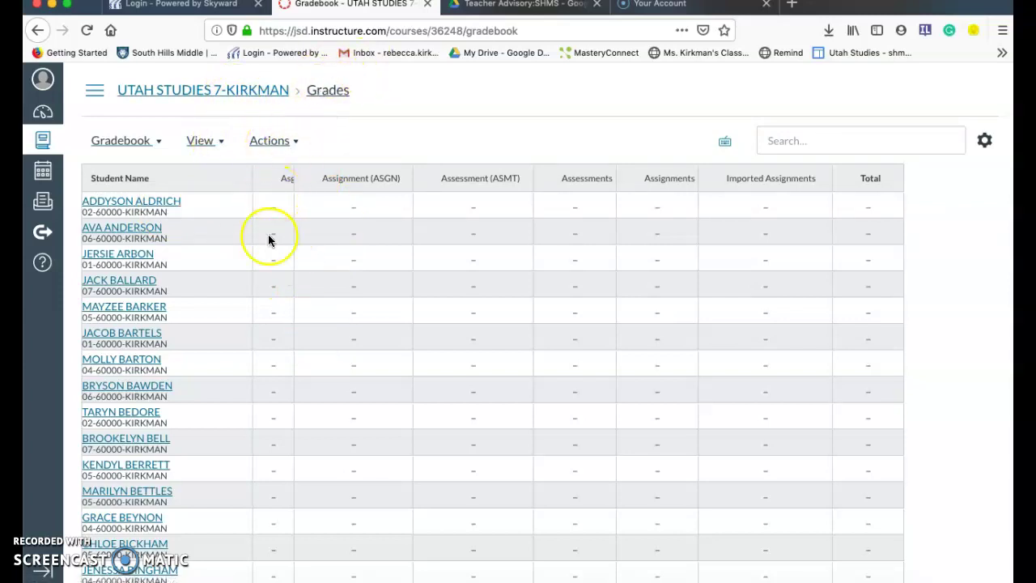
pyautogui.click(336, 92)
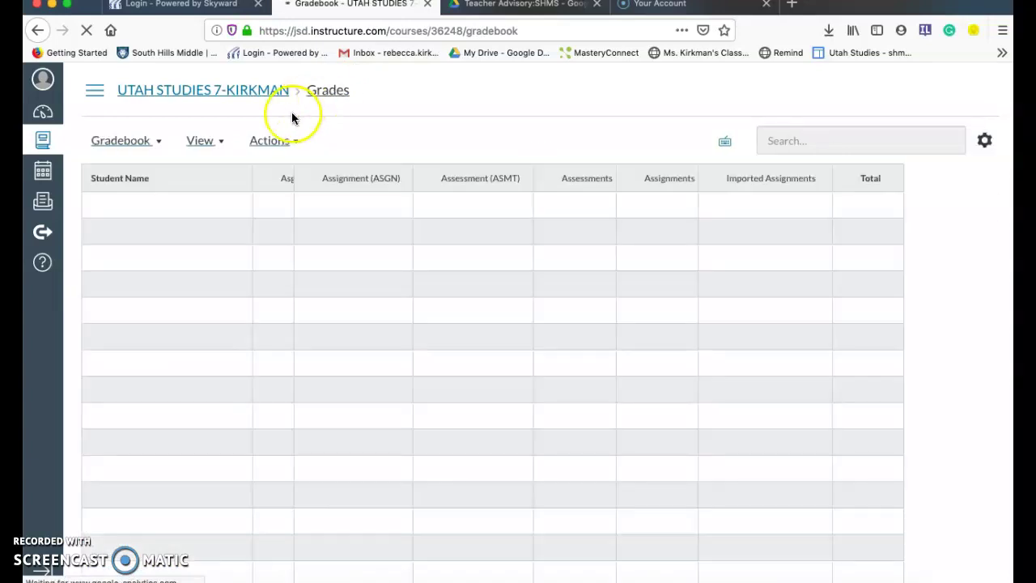
pyautogui.click(265, 143)
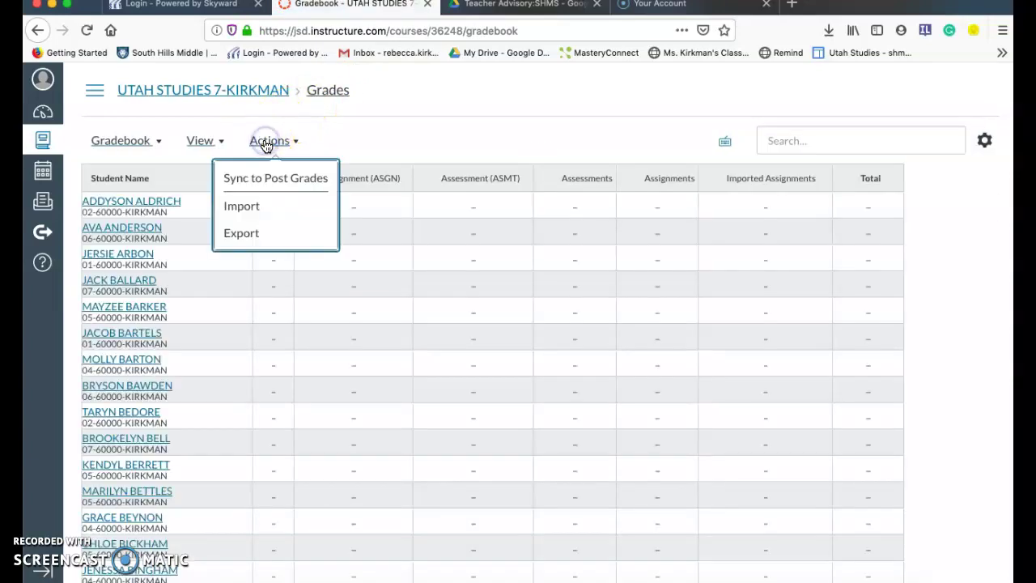
pyautogui.click(258, 176)
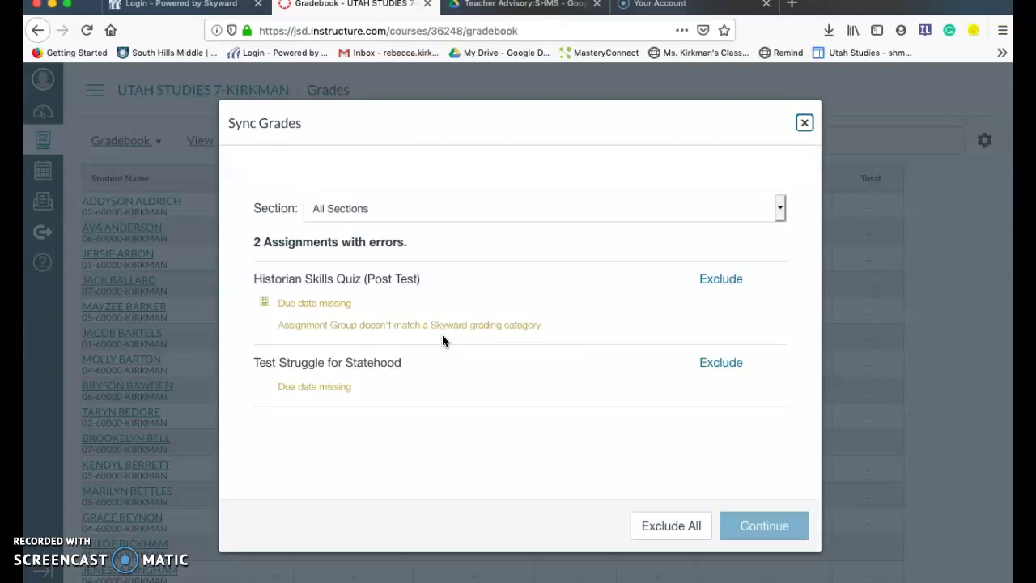
# Step: Exclude Historian Skills Quiz (Post Test) and Test Struggle for Statehood from posting, then close Sync Grades
pyautogui.click(476, 261)
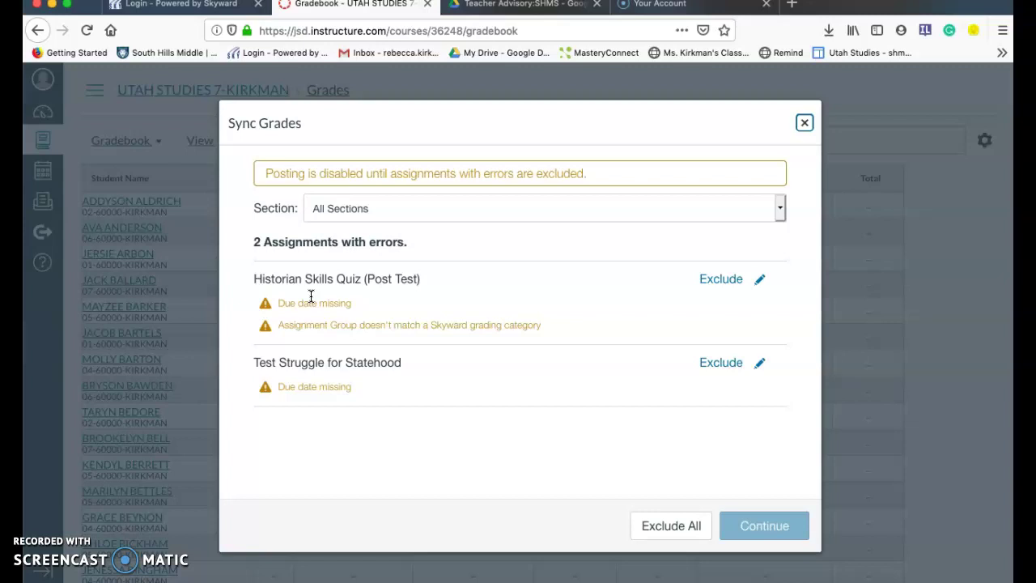
pyautogui.click(711, 282)
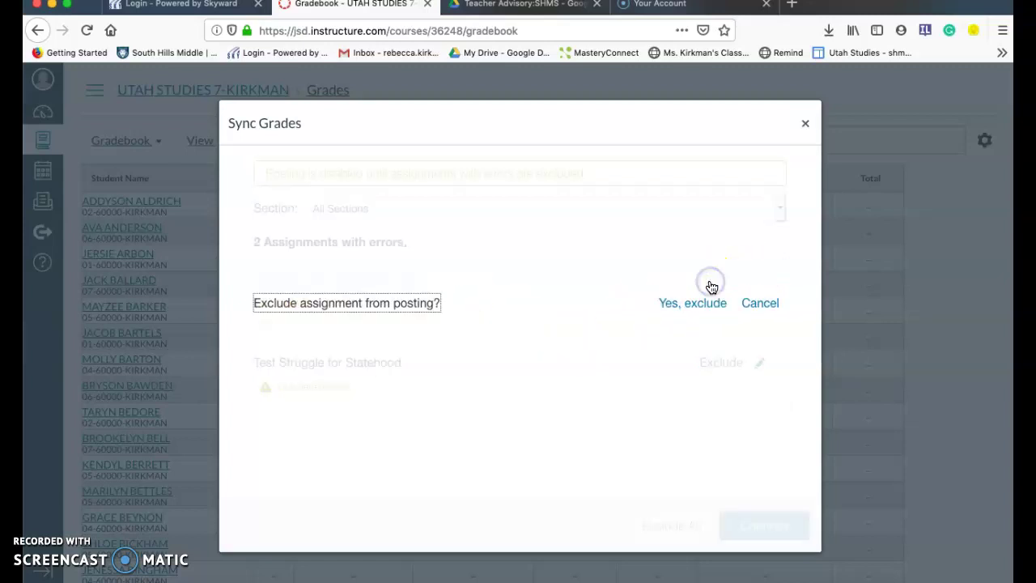
pyautogui.click(693, 299)
pyautogui.click(713, 340)
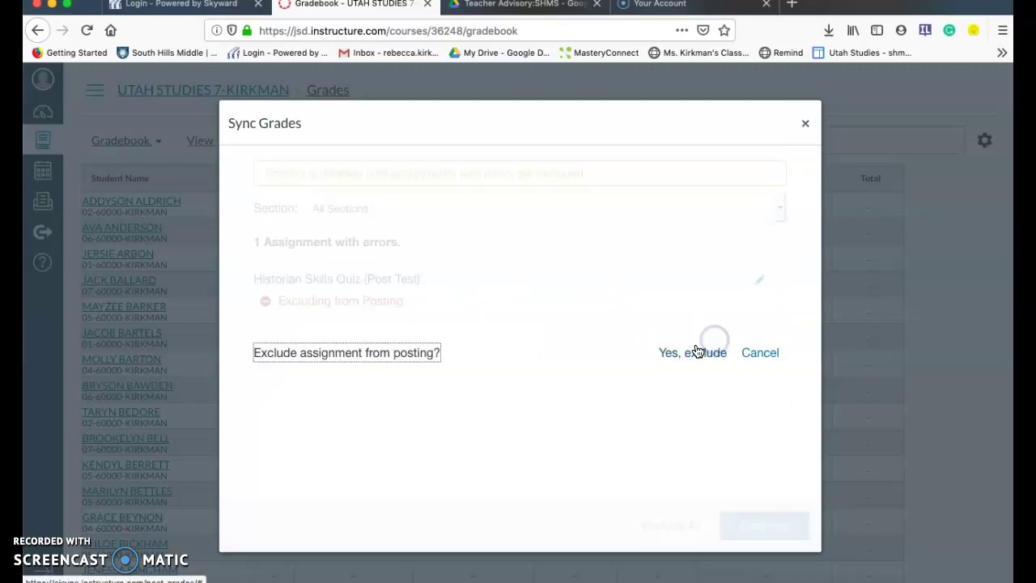
pyautogui.click(696, 351)
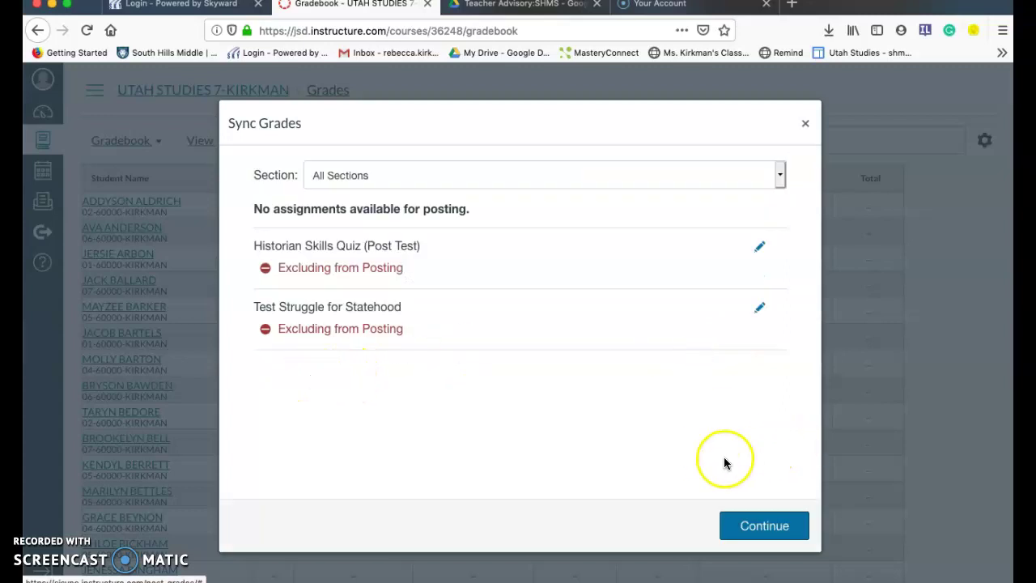
pyautogui.click(764, 541)
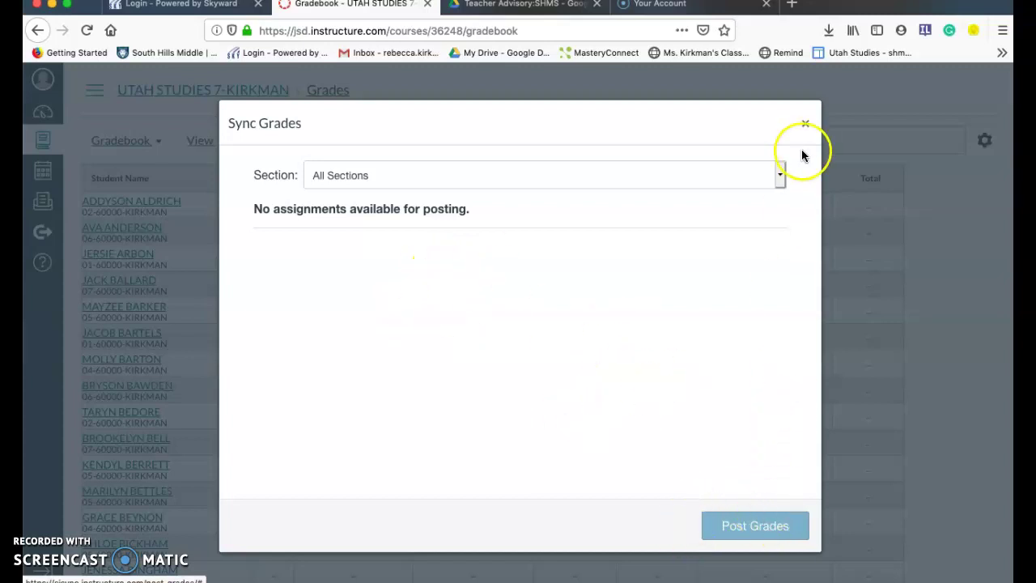
pyautogui.click(805, 123)
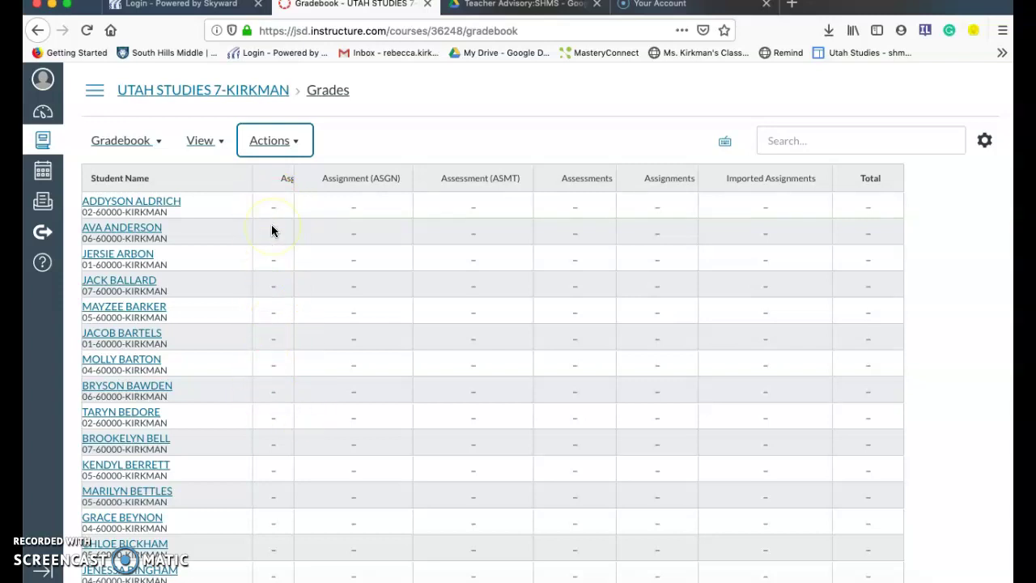
pyautogui.click(278, 142)
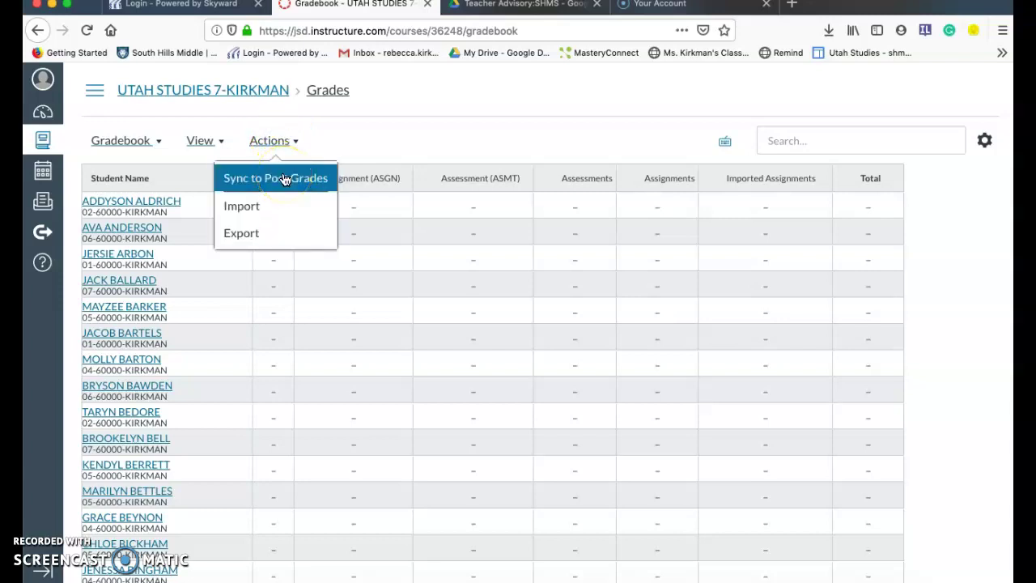
pyautogui.click(273, 289)
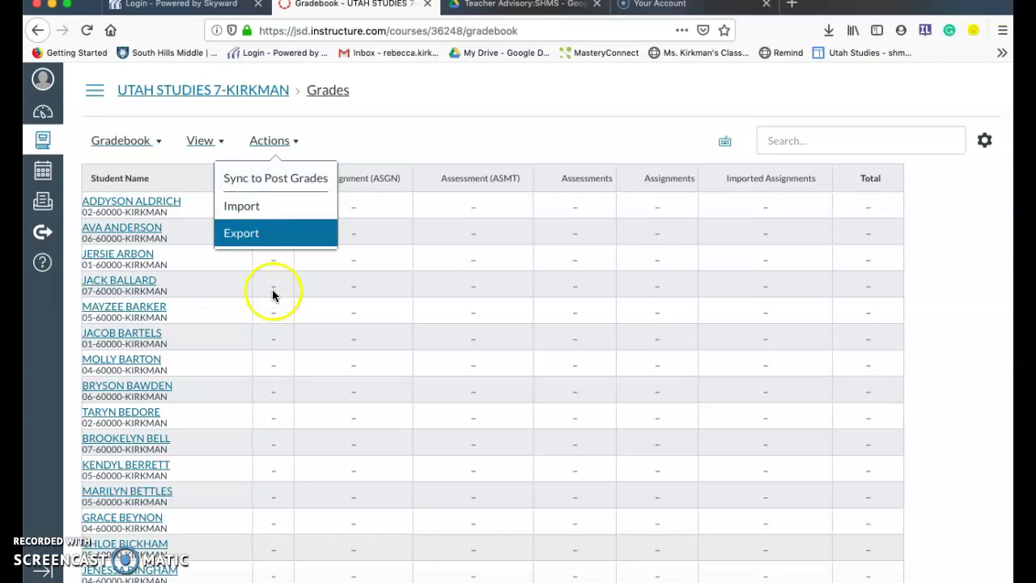